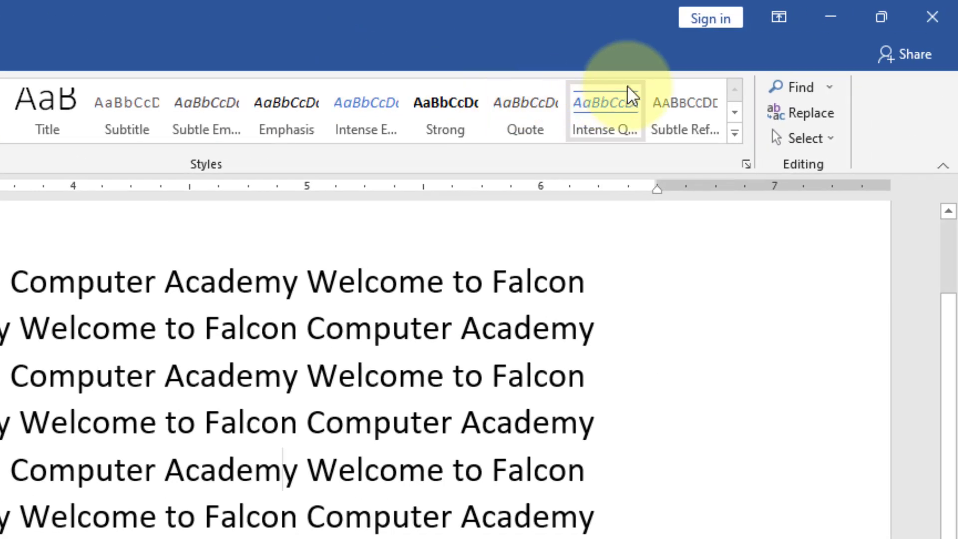
Search the document for "falcon" and open the Replace settings with the additional search options expanded
left_click(802, 91)
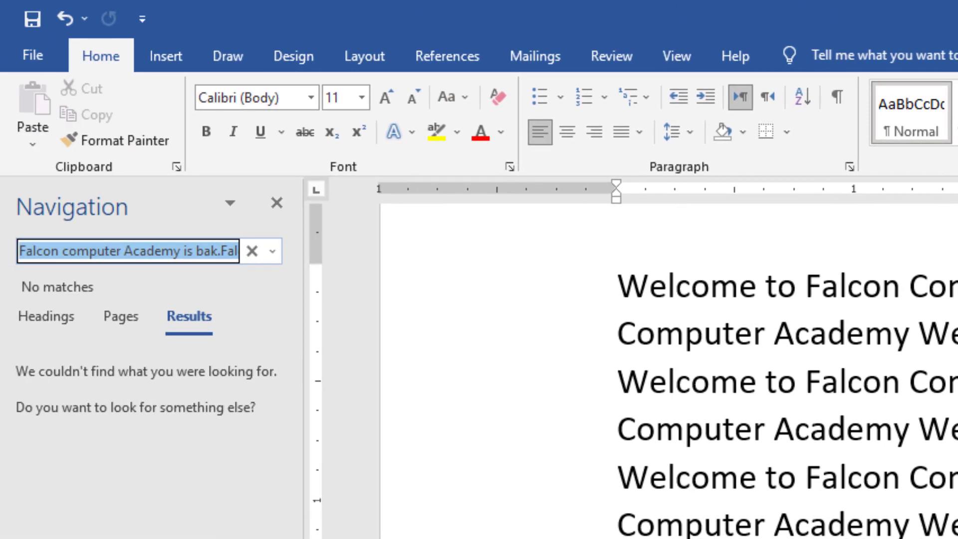
type("falcon")
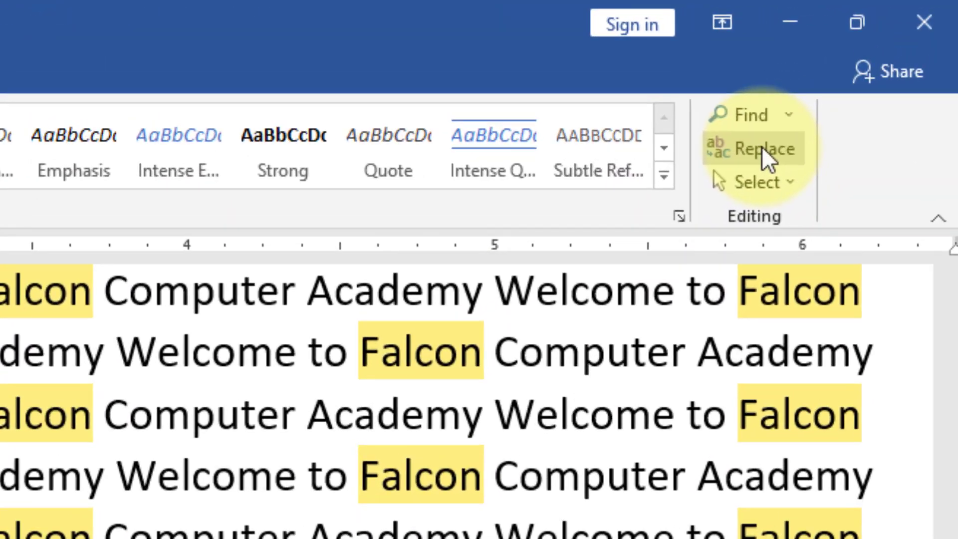
left_click(761, 146)
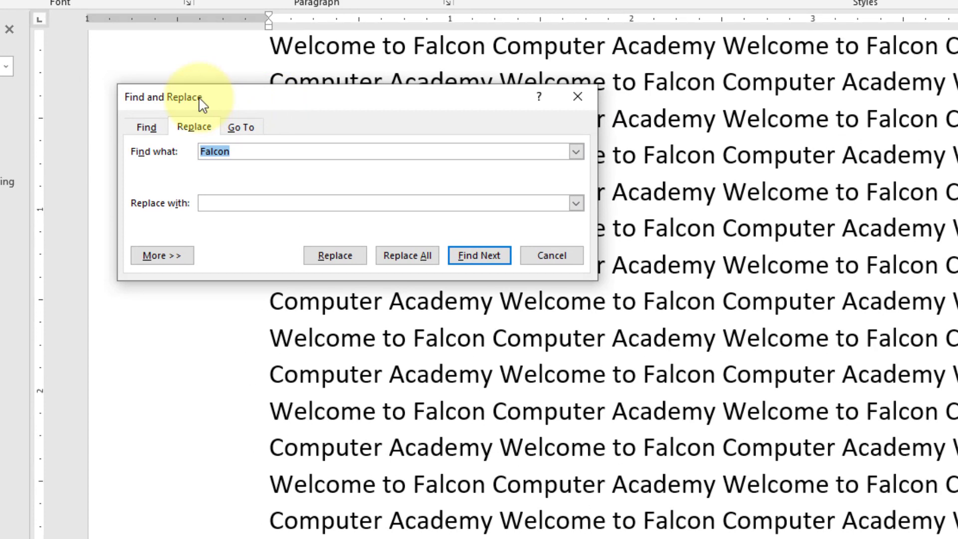
left_click(220, 204)
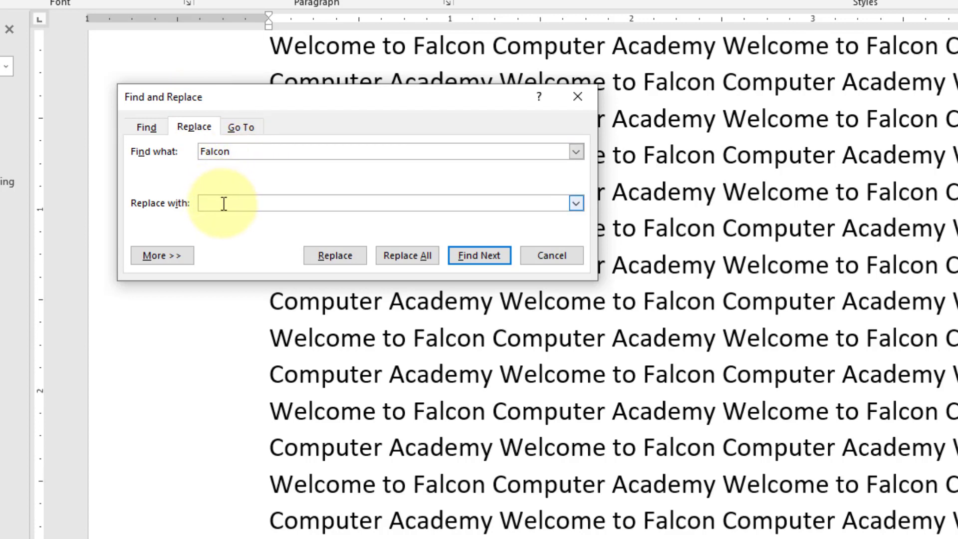
left_click(178, 255)
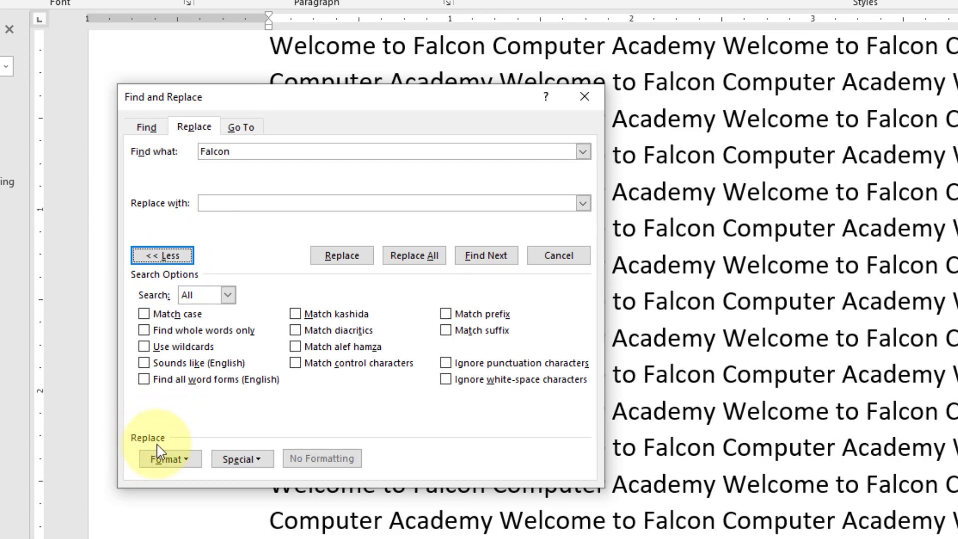
left_click(172, 256)
left_click(177, 257)
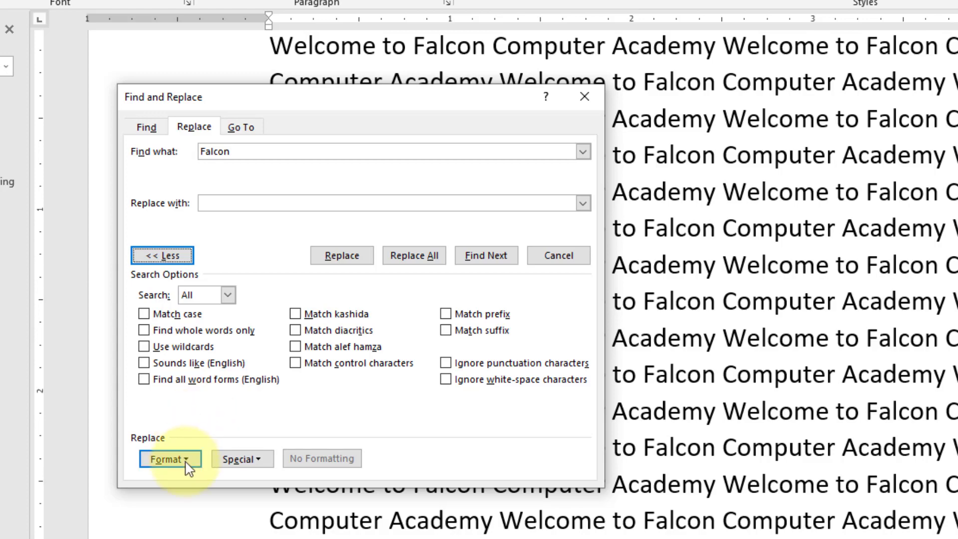
Set the replacement font style to Bold, replace every "Falcon" with that formatting, and close Find and Replace
left_click(187, 468)
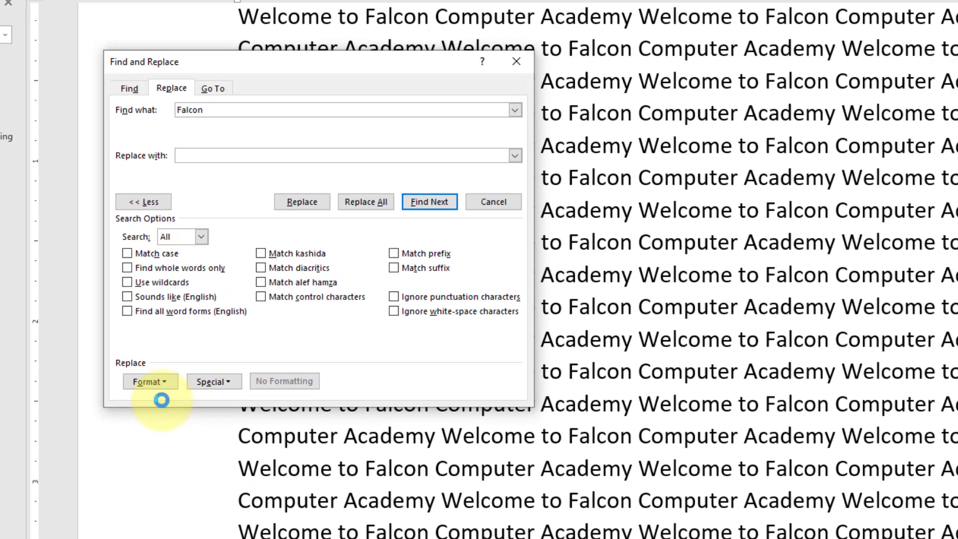
left_click(251, 322)
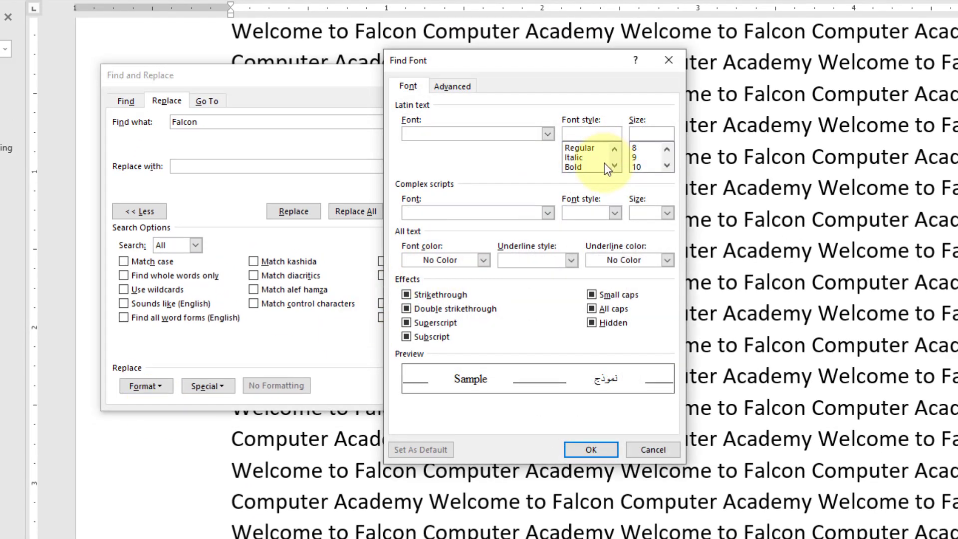
left_click(574, 167)
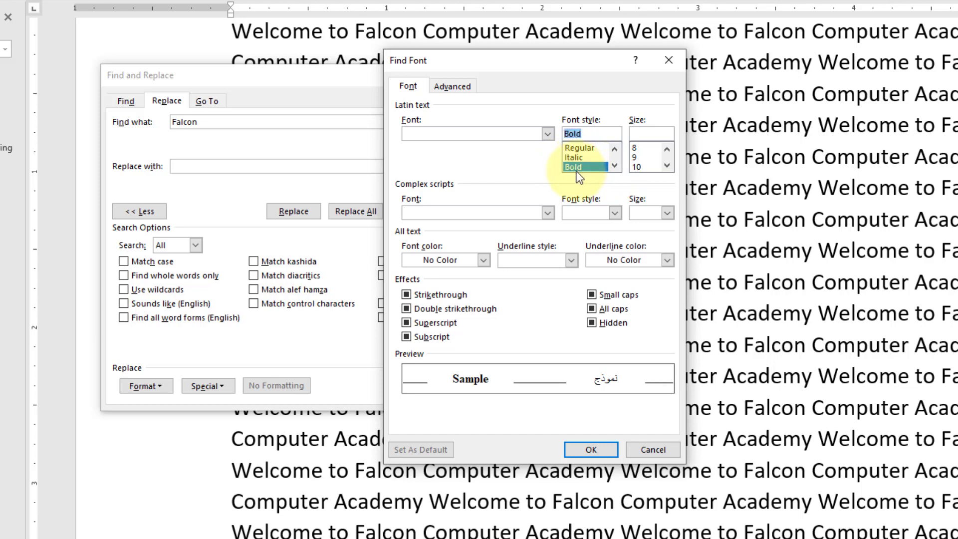
left_click(591, 450)
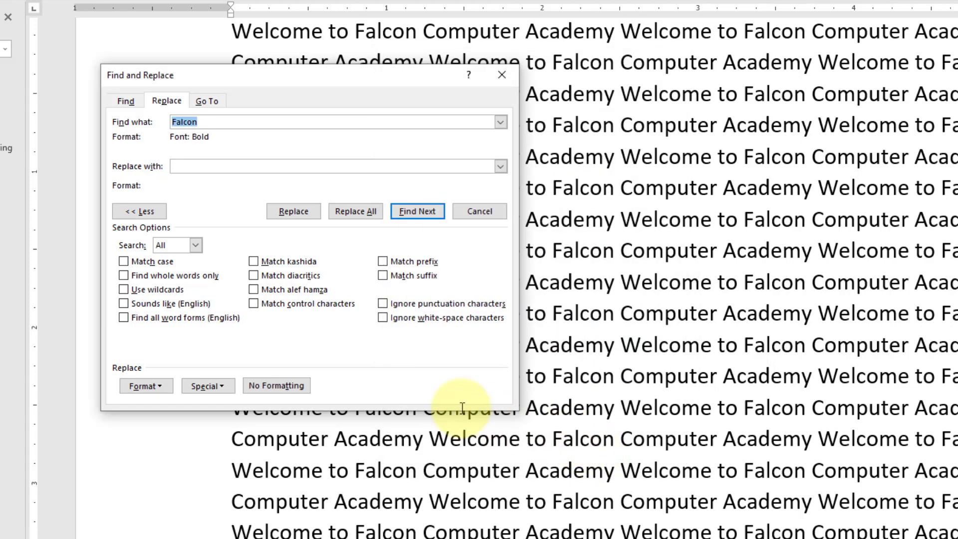
left_click(355, 211)
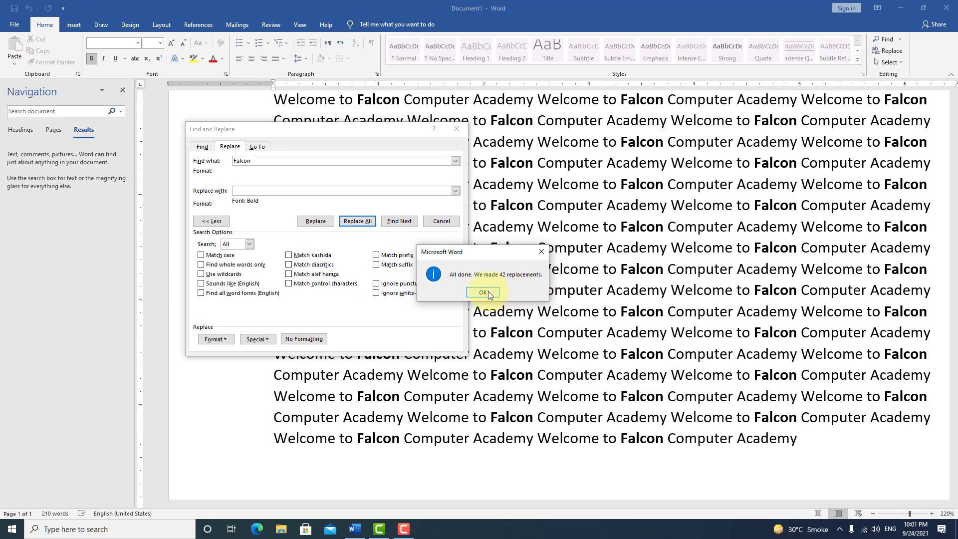
left_click(483, 293)
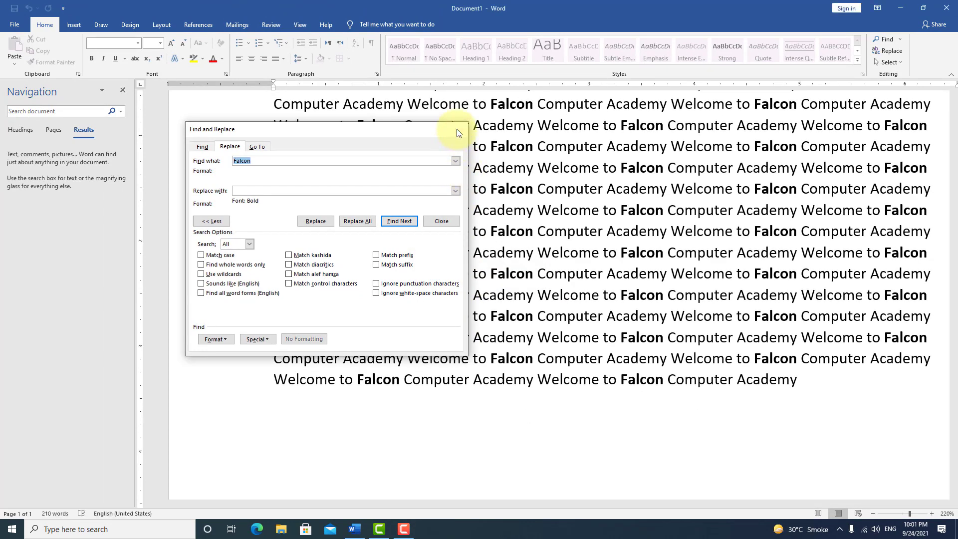
left_click(457, 129)
Review the formatting of the word "Falcon" throughout the document
scroll(601, 230, "up", 5)
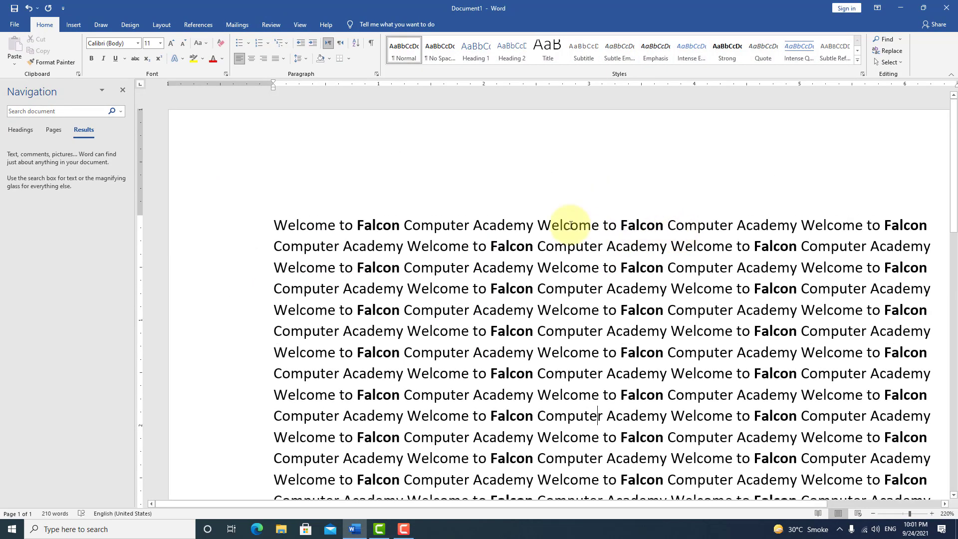
left_click(383, 225)
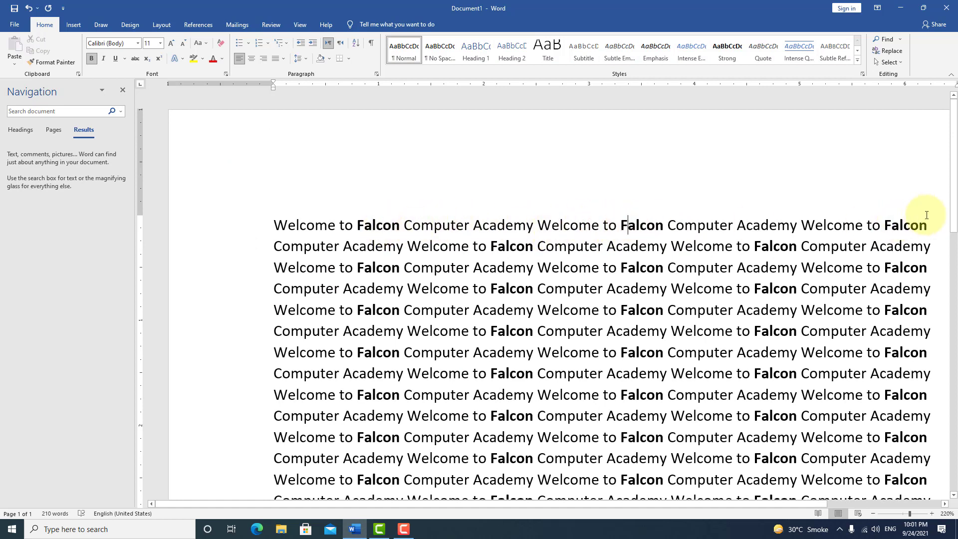
left_click(921, 229)
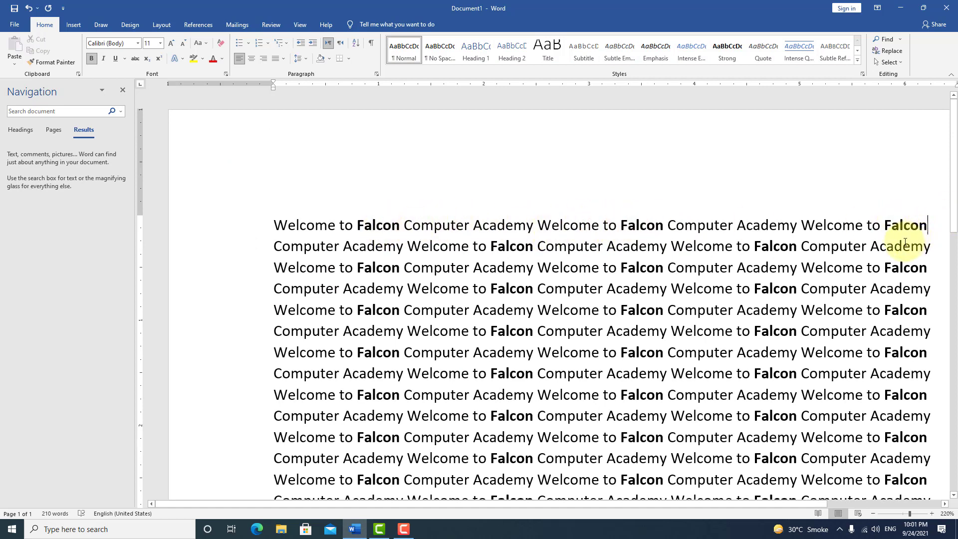
scroll(722, 344, "down", 2)
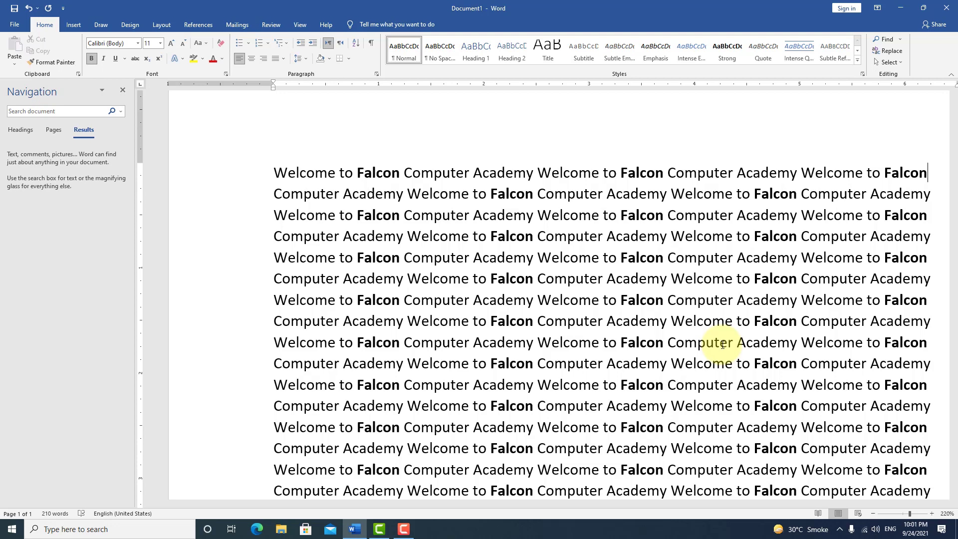
scroll(722, 344, "down", 1)
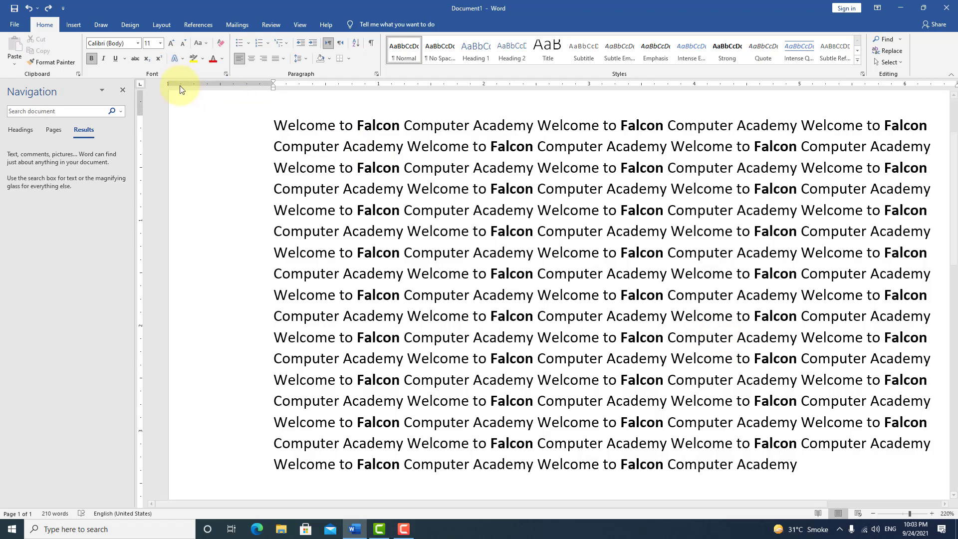
Close the Navigation pane and run a fresh search of the document for "falcon"
left_click(123, 90)
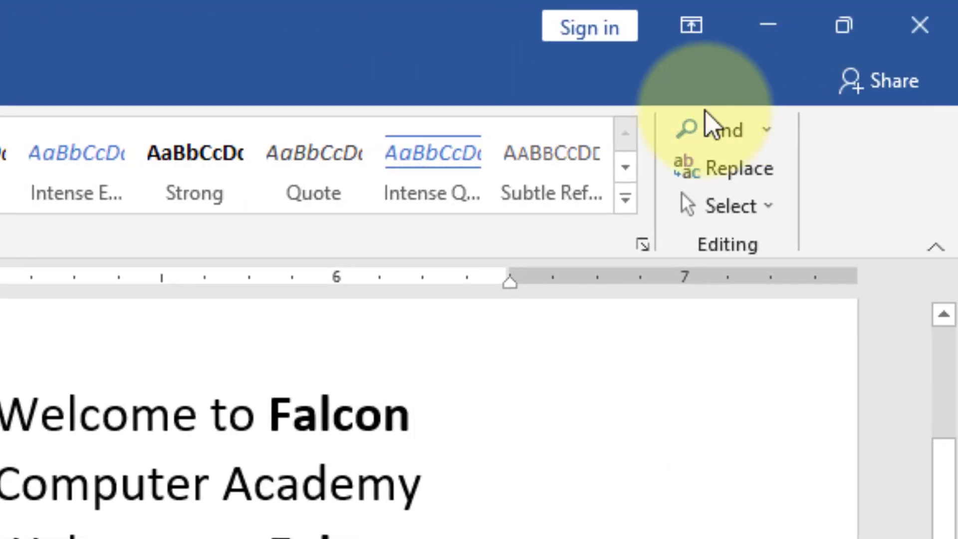
left_click(774, 125)
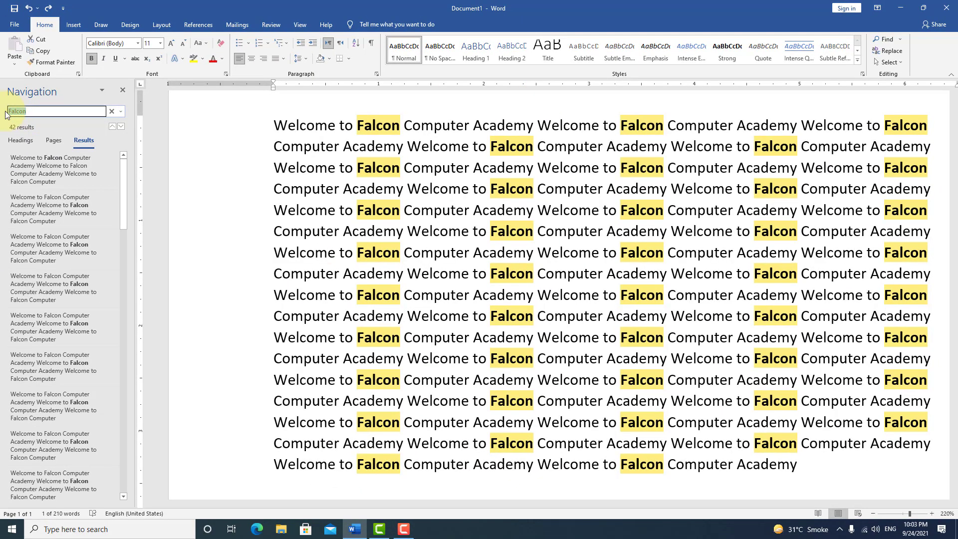
type("falcon")
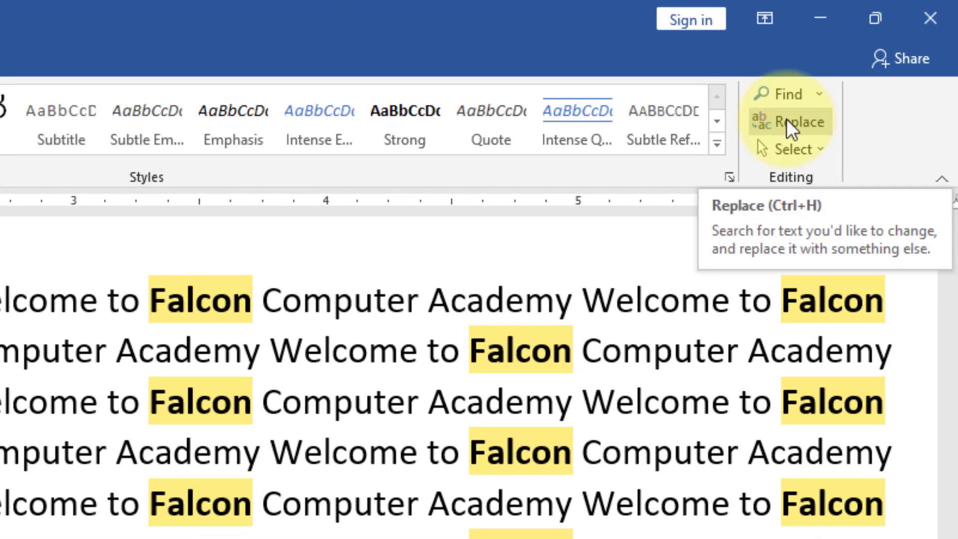
Set up a replacement for "Falcon" with no replacement text and a red font color as its formatting
left_click(792, 120)
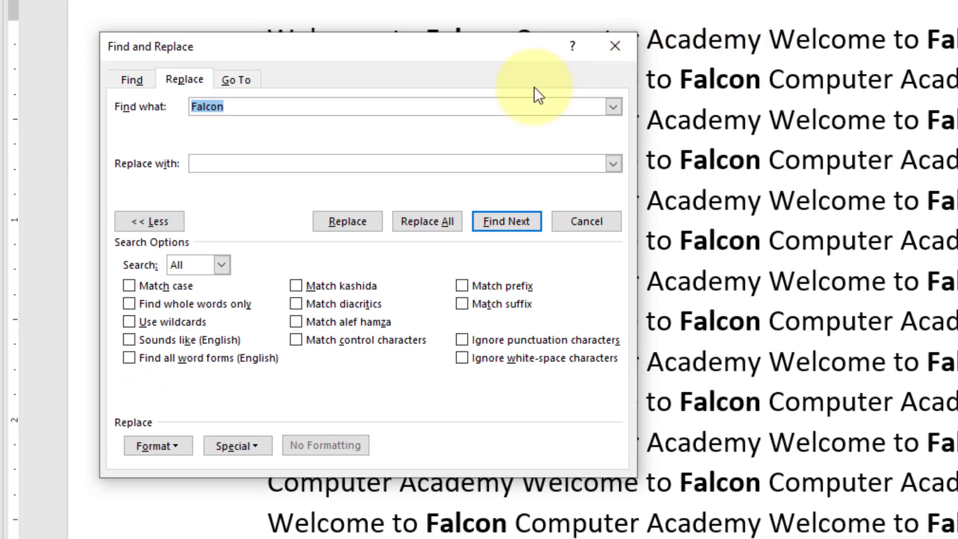
left_click(237, 164)
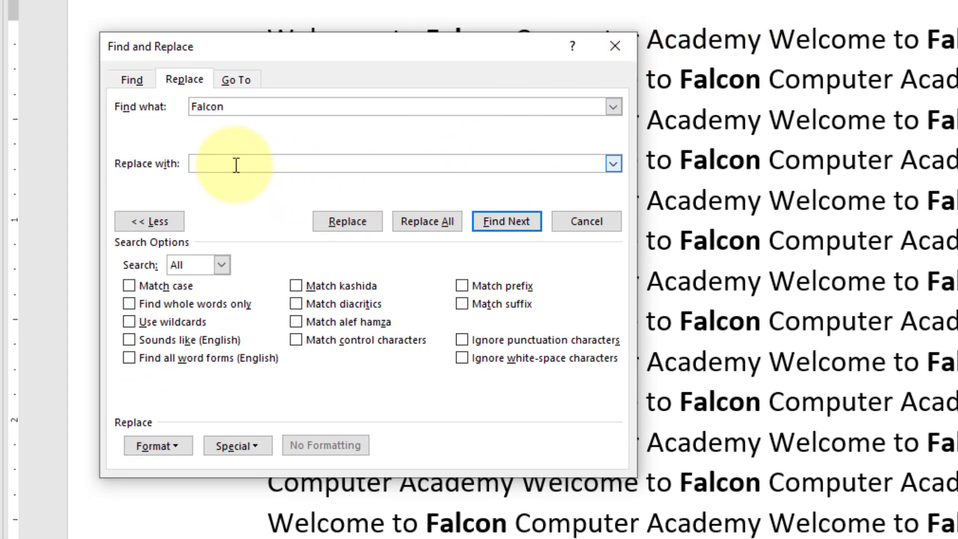
left_click(160, 220)
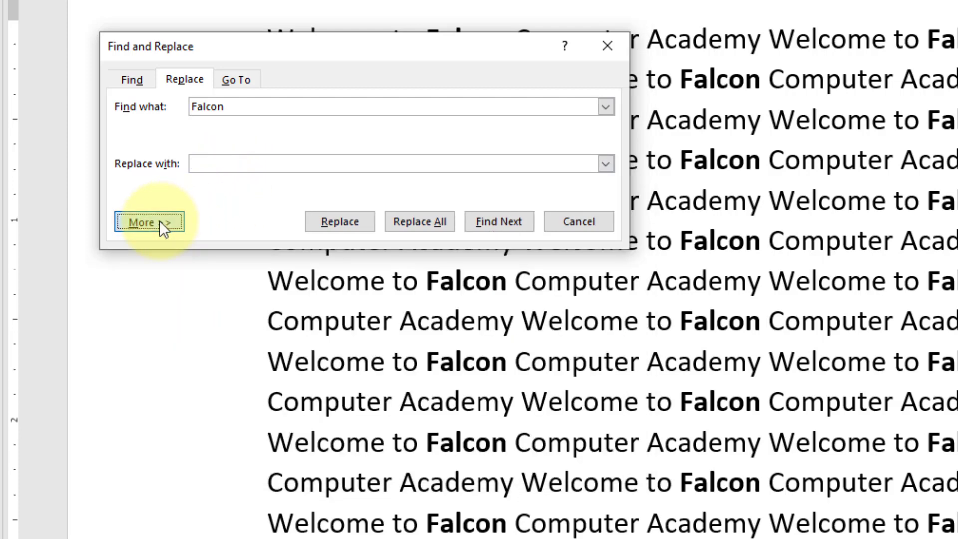
left_click(160, 220)
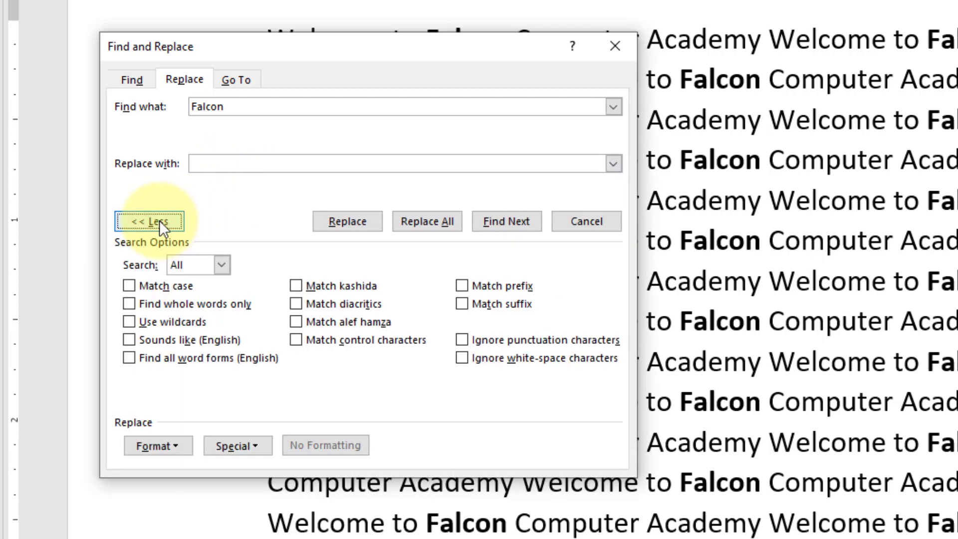
left_click(184, 444)
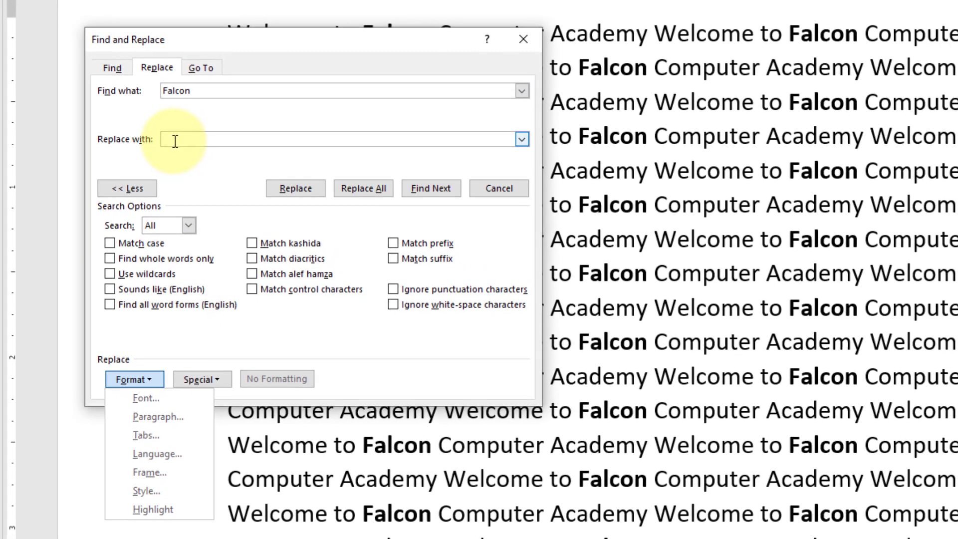
left_click(205, 165)
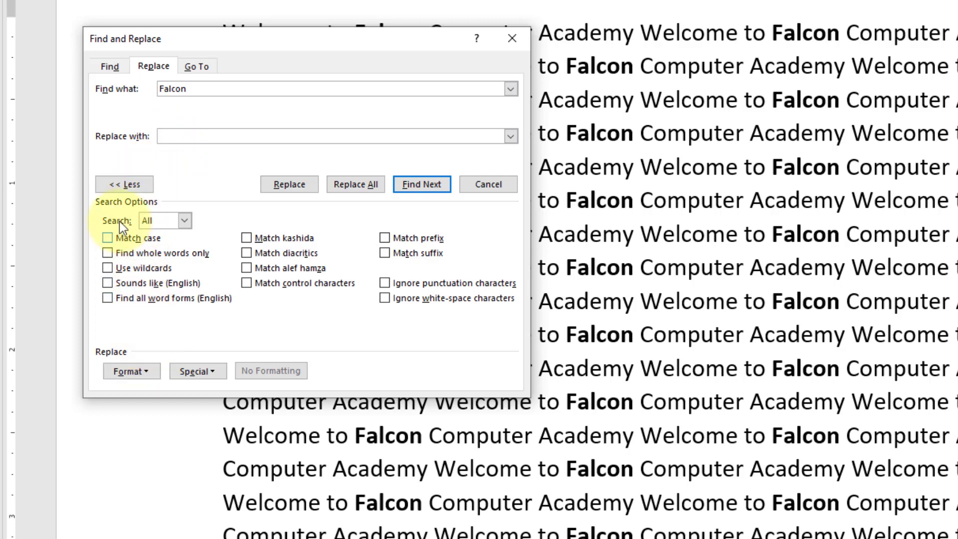
left_click(154, 369)
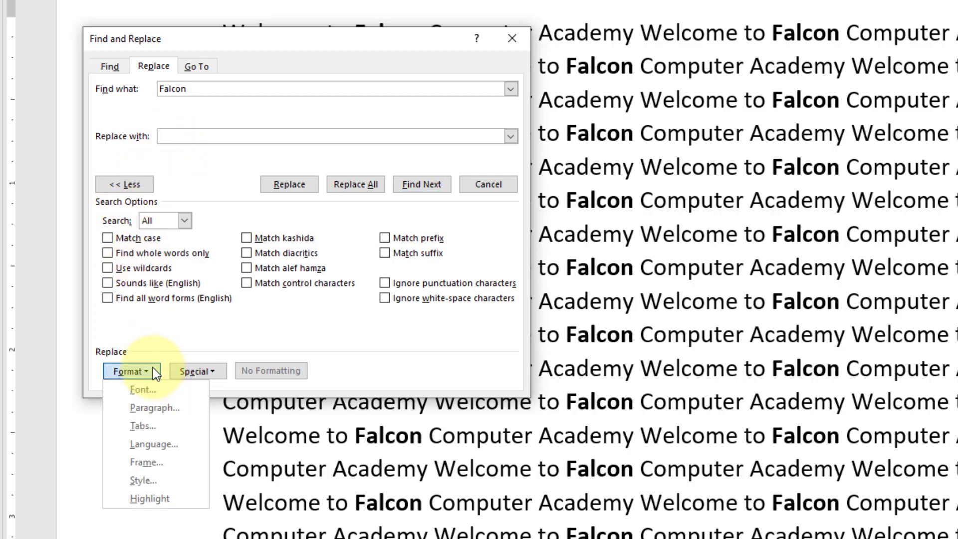
left_click(143, 389)
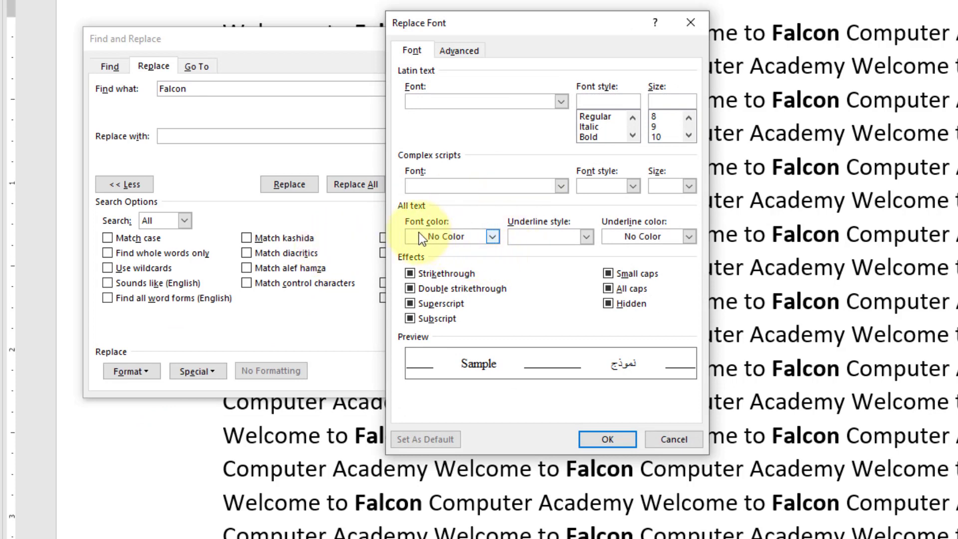
left_click(446, 238)
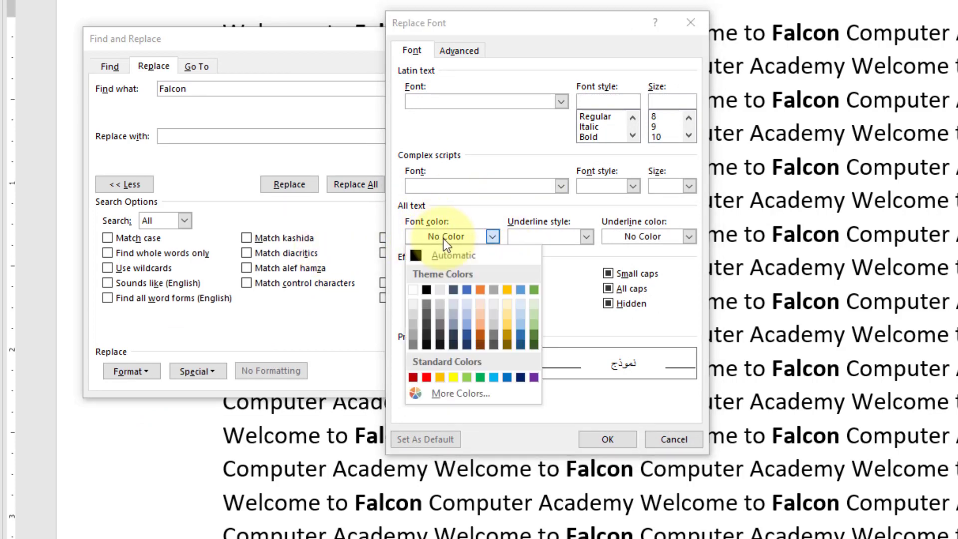
left_click(426, 378)
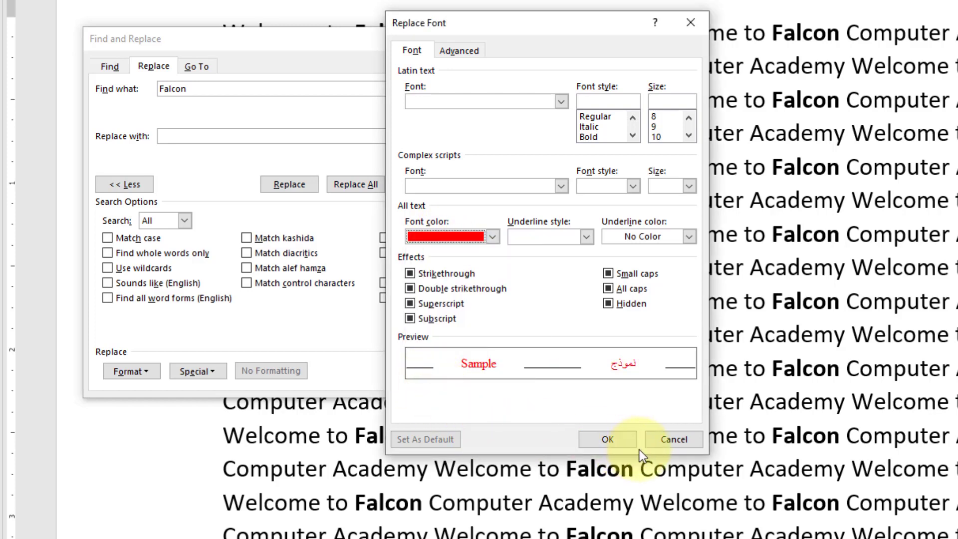
left_click(621, 441)
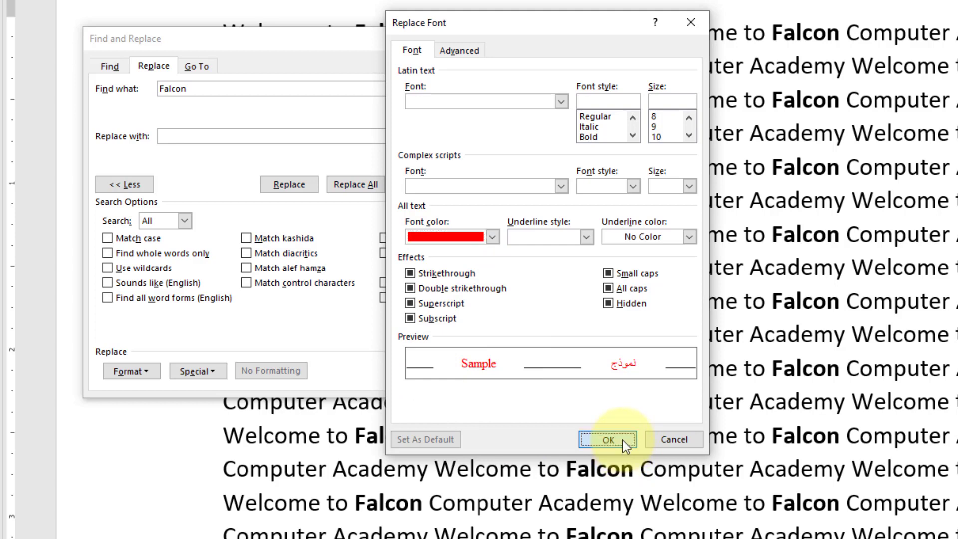
Apply the red font formatting to all occurrences of "Falcon" and close Find and Replace
left_click(357, 188)
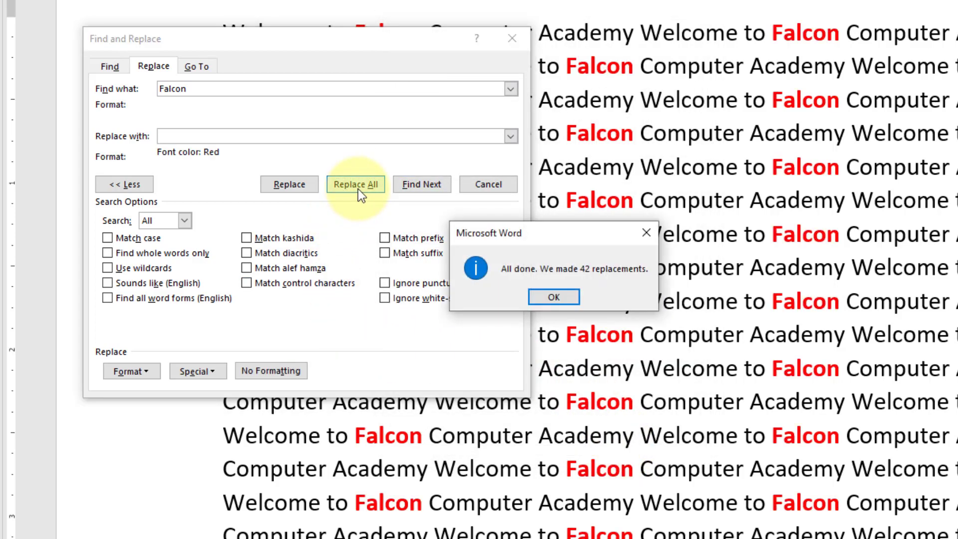
left_click(560, 298)
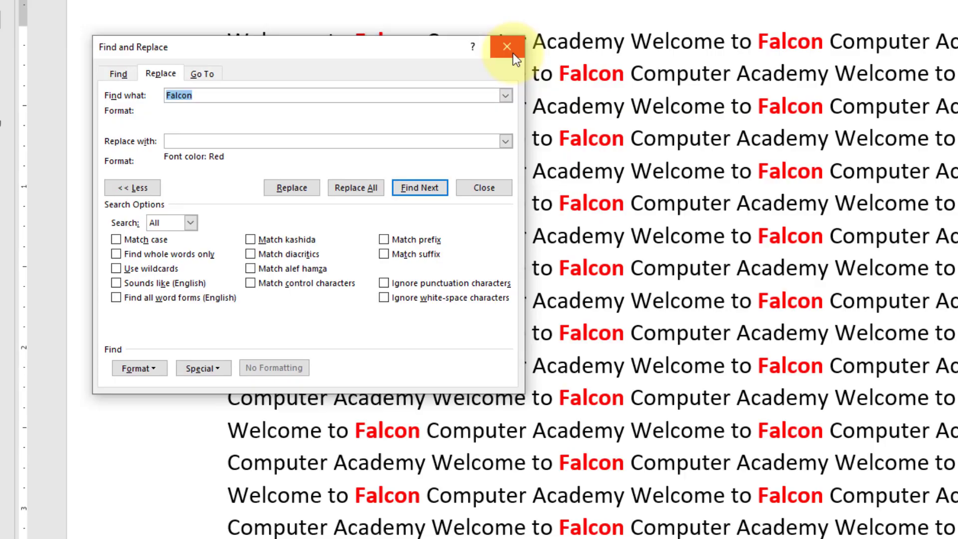
left_click(514, 52)
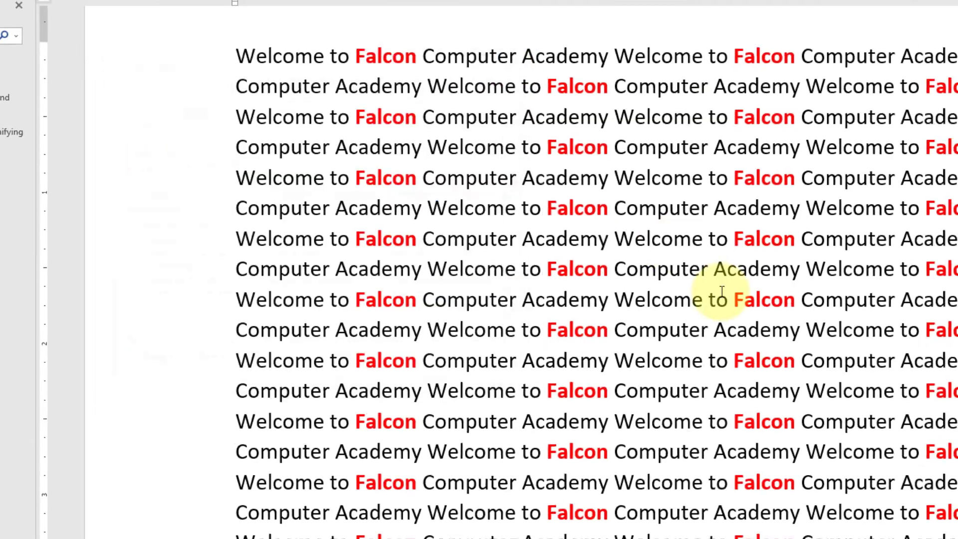